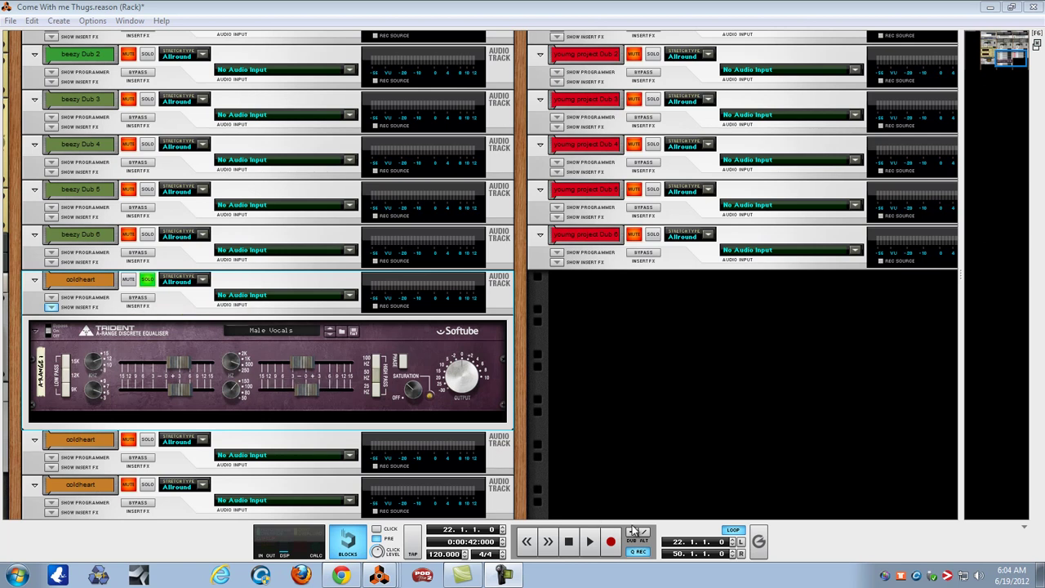
Step: Play the soloed coldheart vocal with its Trident EQ active, and again with its insert effects bypassed
click(591, 541)
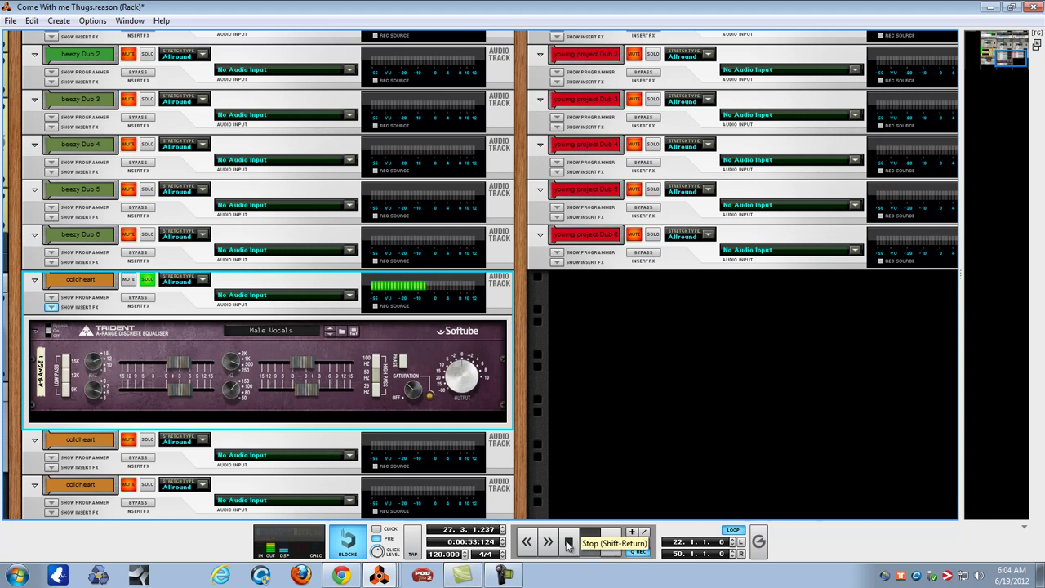
click(568, 545)
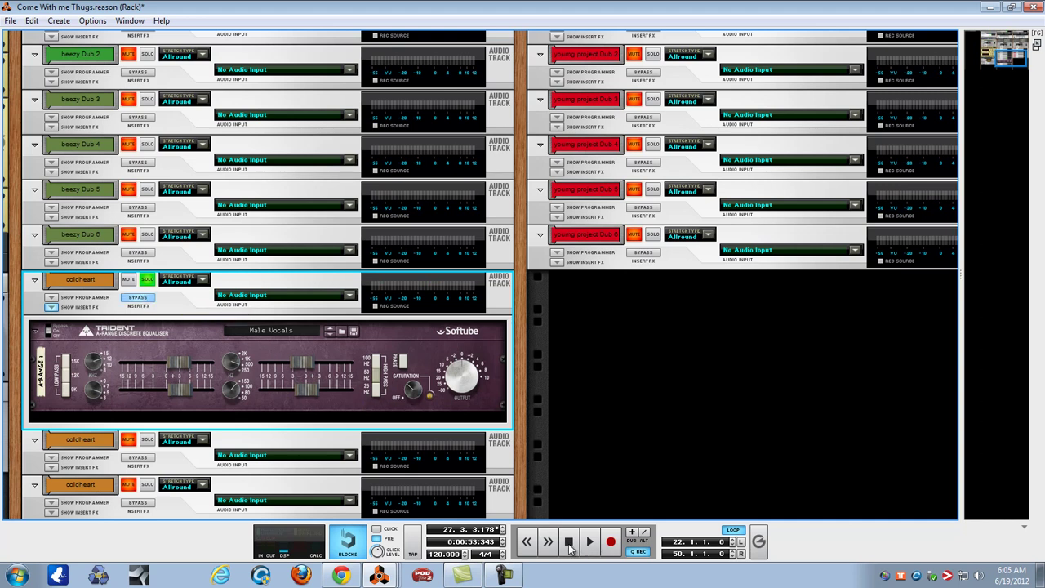
click(588, 543)
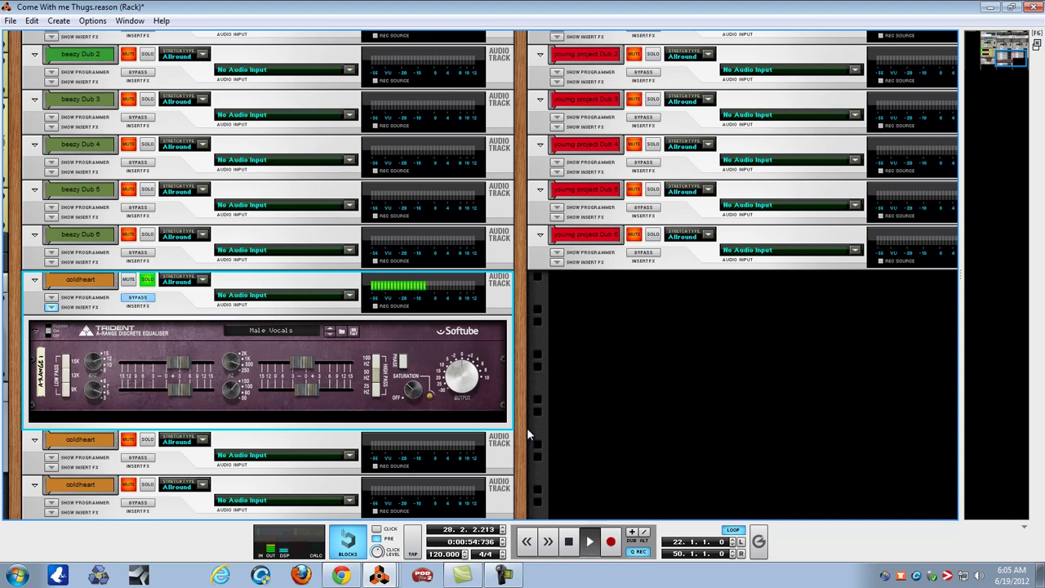
click(569, 542)
click(569, 542)
click(573, 545)
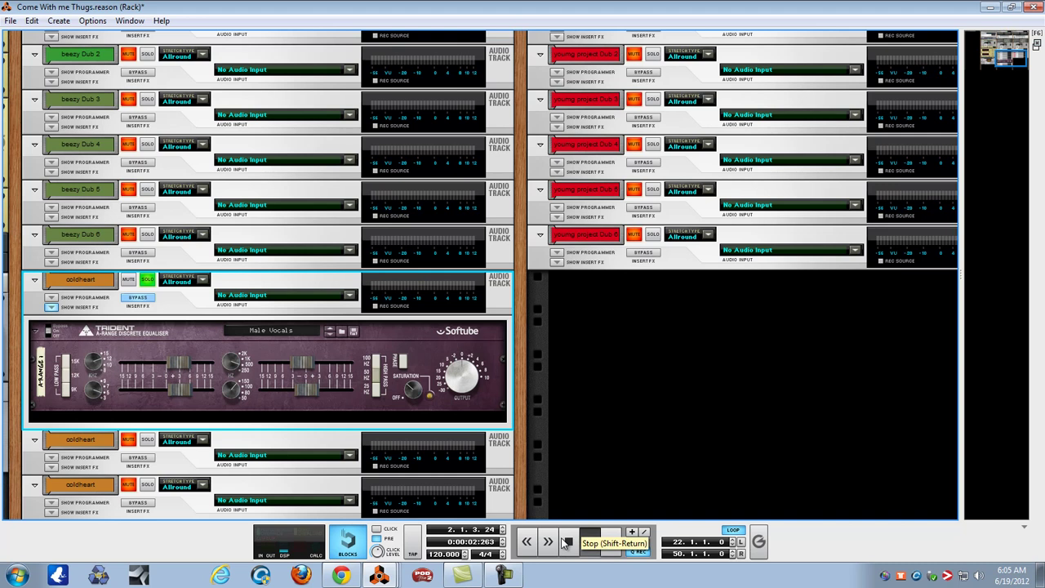
Step: Play the soloed coldheart vocal from about bar 22, switch its insert effects back on, and stop playback
key(F7)
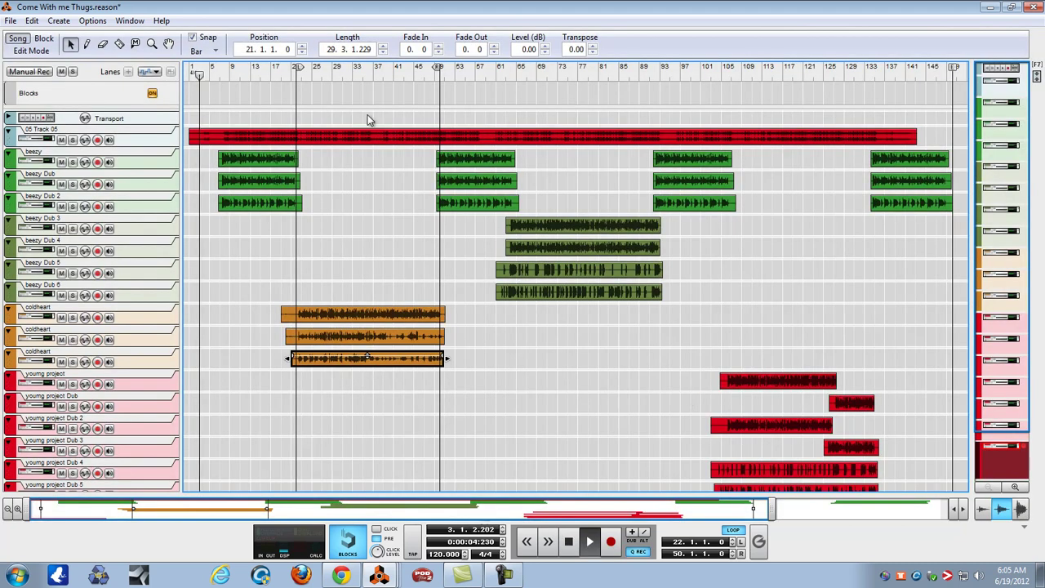
click(297, 73)
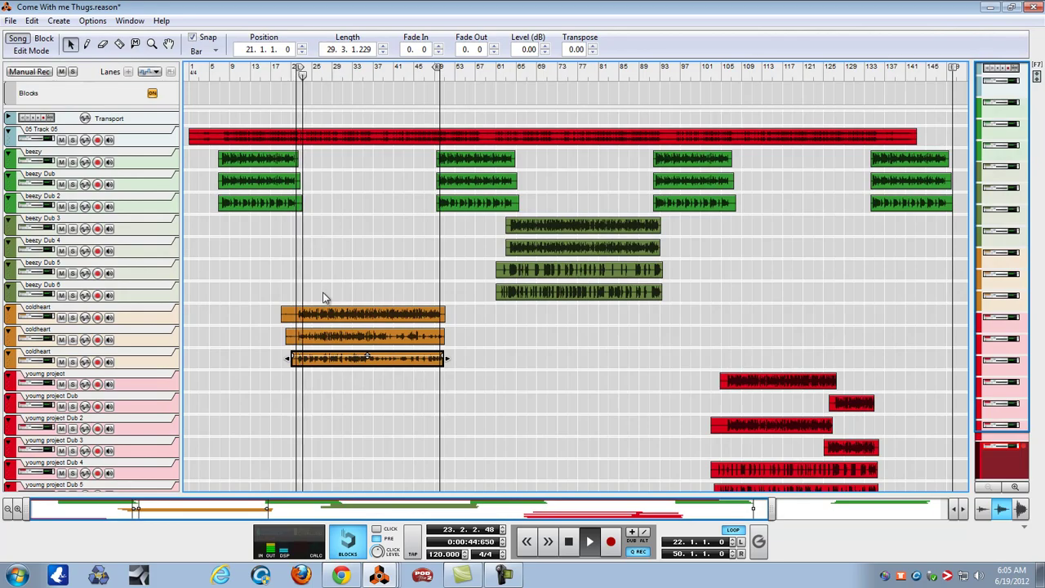
key(F5)
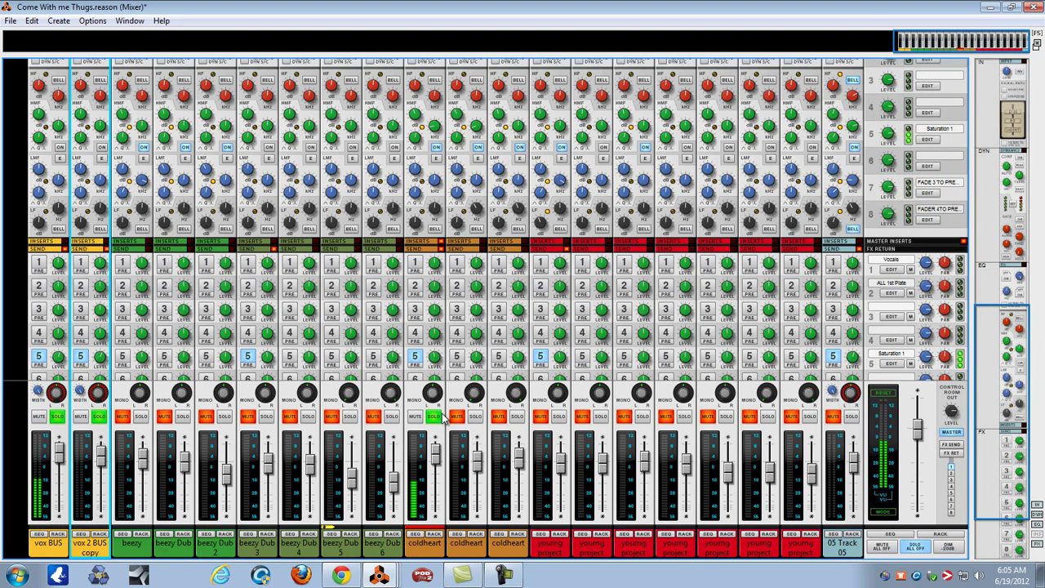
key(F6)
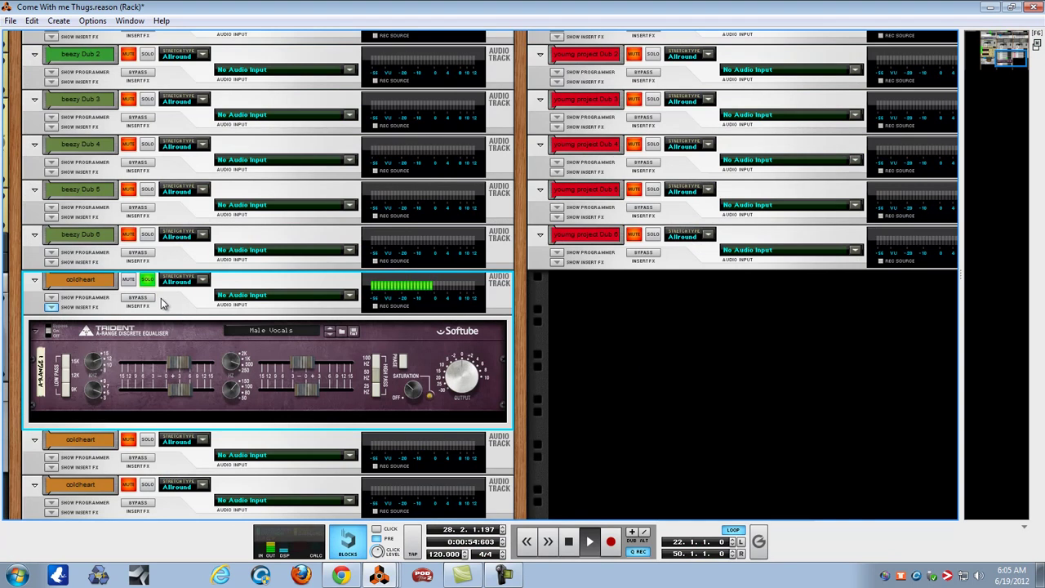
key(space)
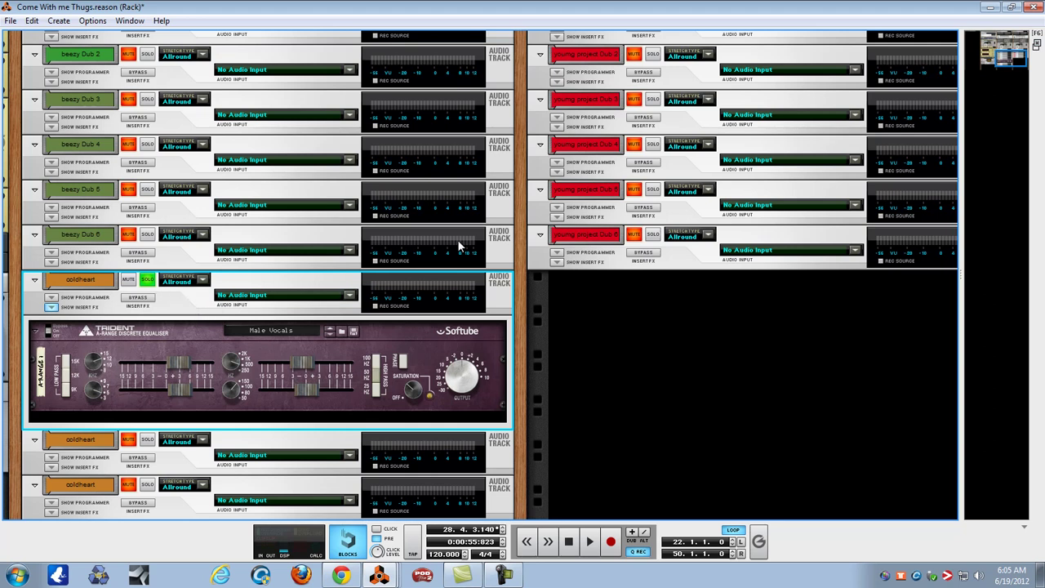
Step: Examine the Pulveriser, FET Compressor and Vocals Combinator devices in the rack above the audio tracks
scroll(517, 245, up, 5)
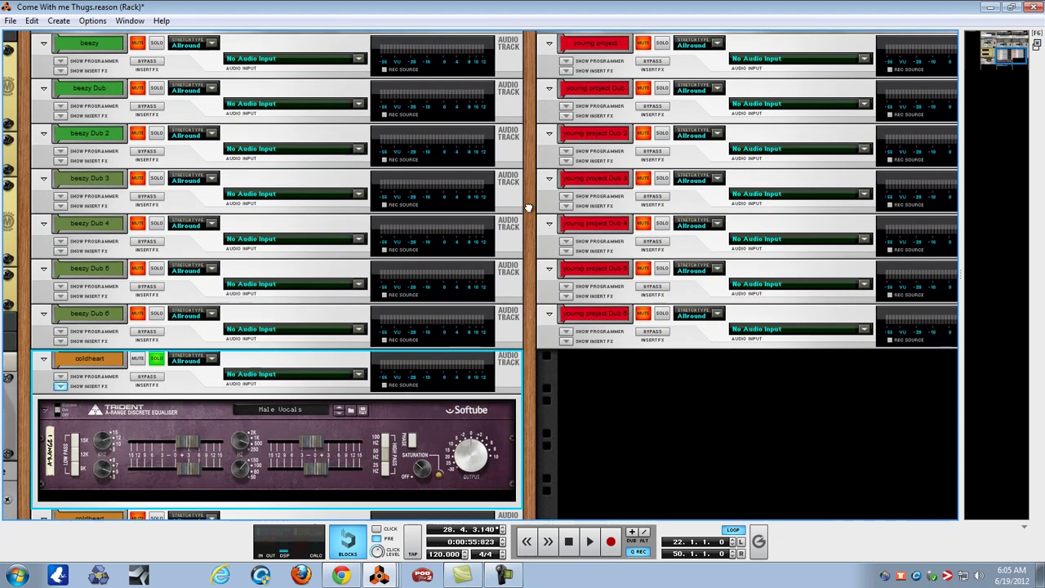
scroll(521, 357, up, 6)
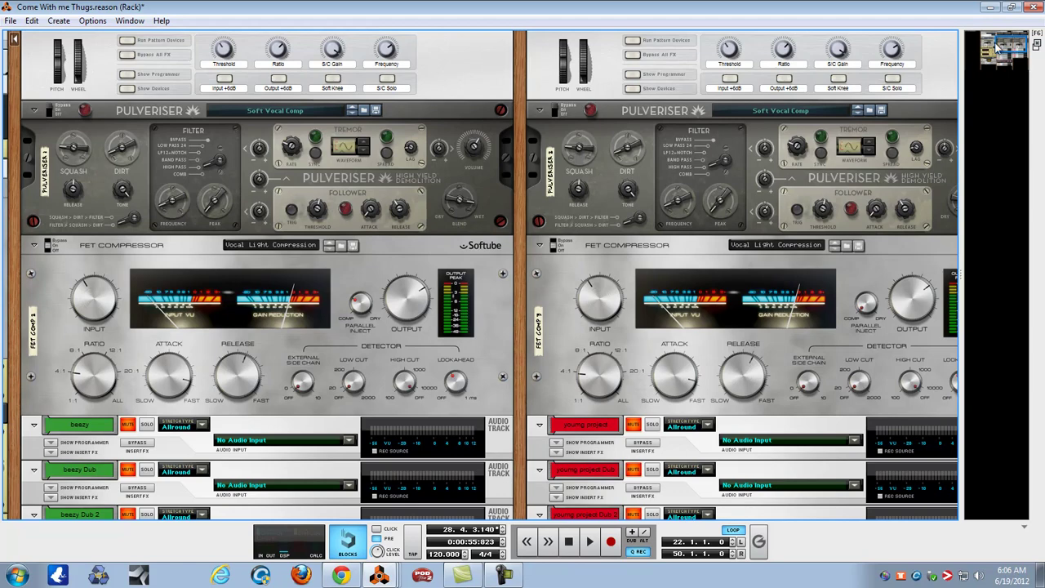
drag(1019, 42, 1004, 38)
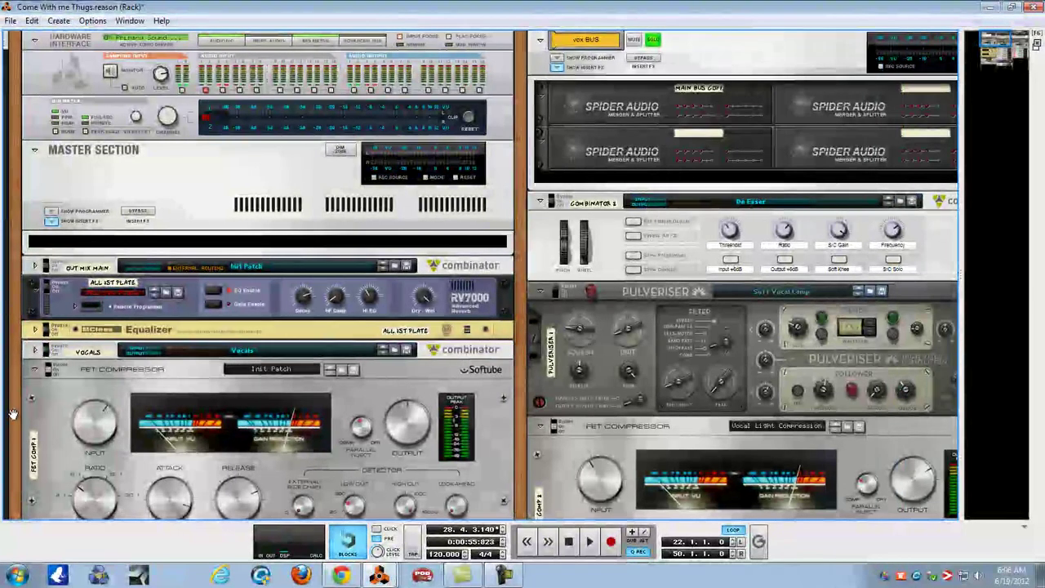
drag(10, 412, 33, 279)
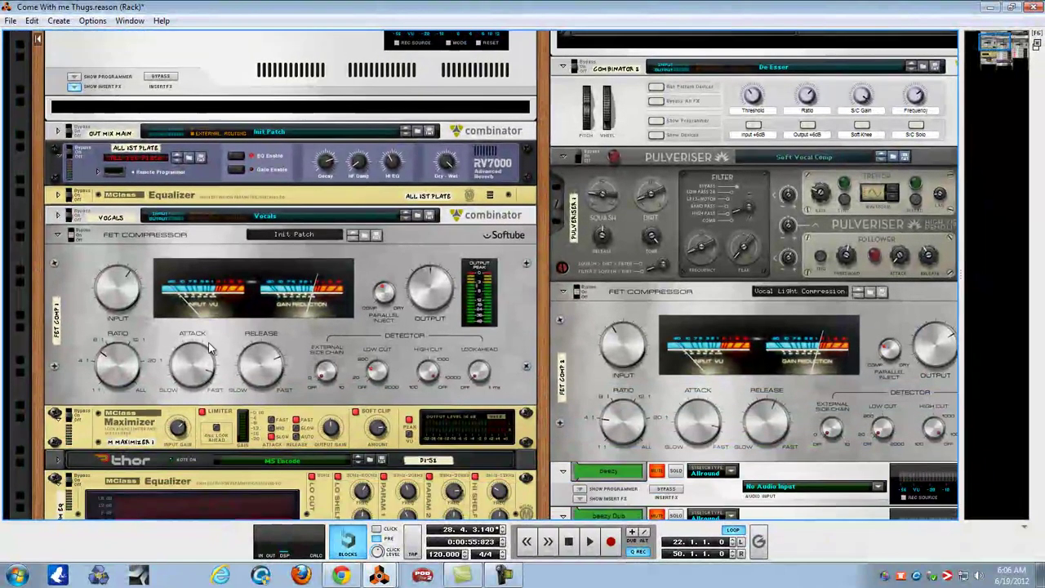
drag(36, 356, 151, 255)
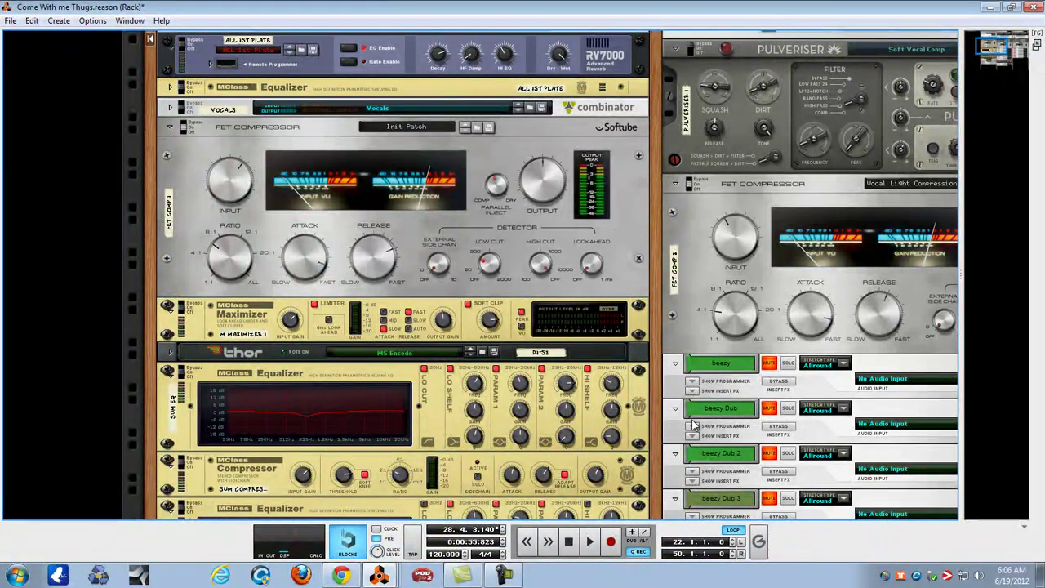
Step: Turn off all channel mutes and solos in the mixer and play the full mix from the song's start
key(F5)
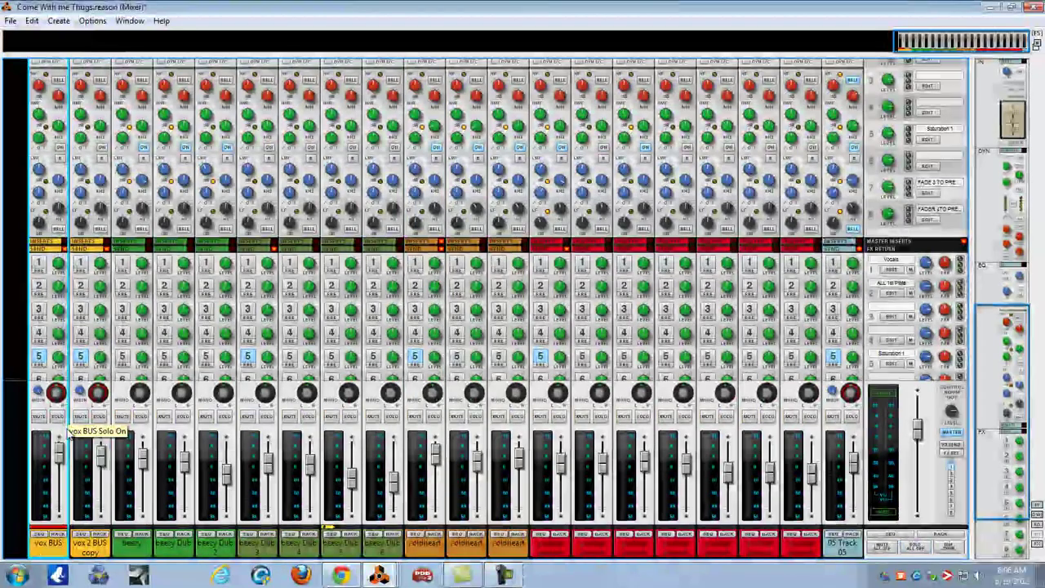
click(99, 417)
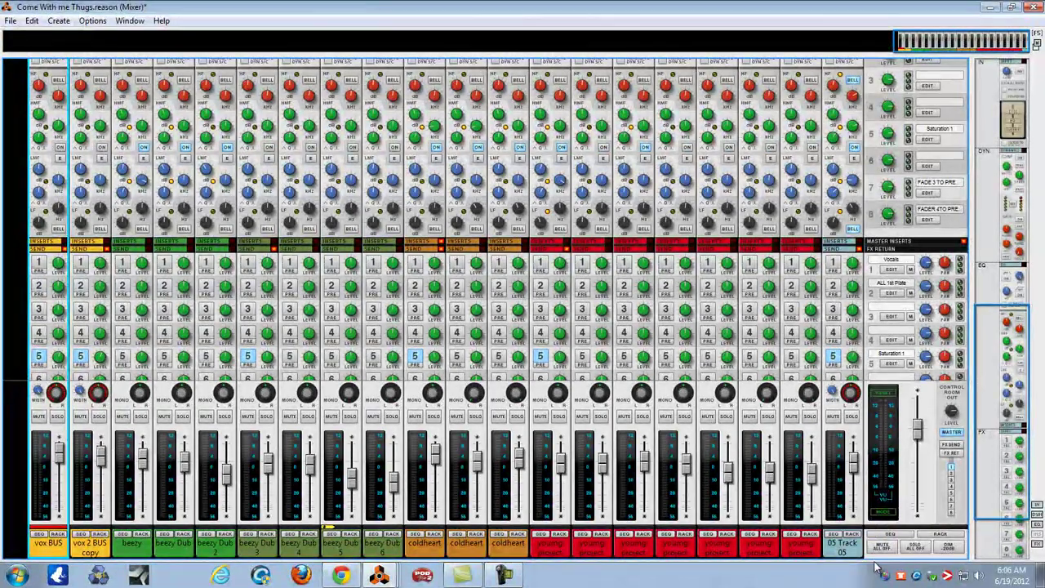
key(F6)
key(F7)
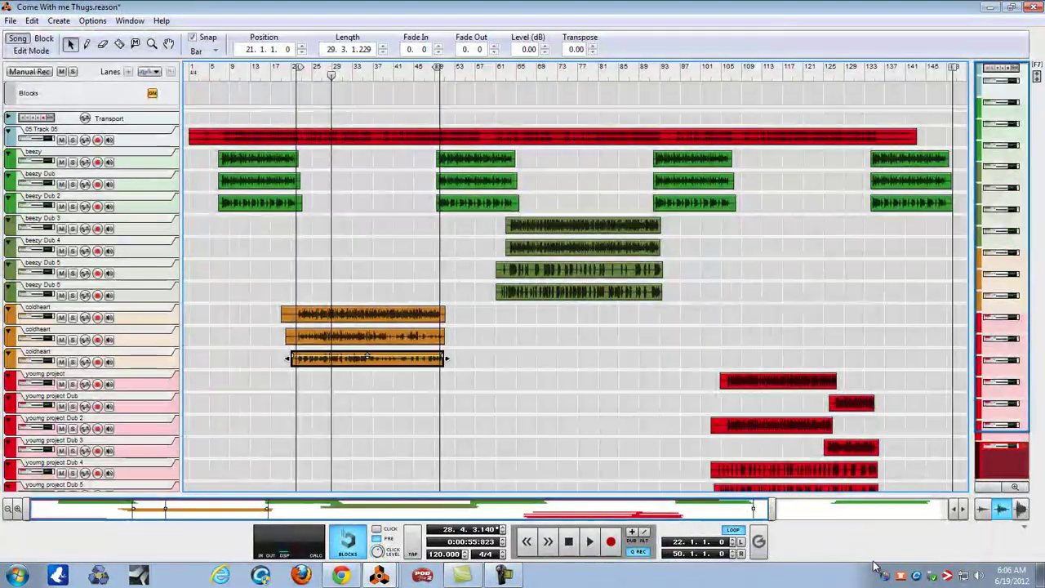
click(220, 70)
key(Home)
key(space)
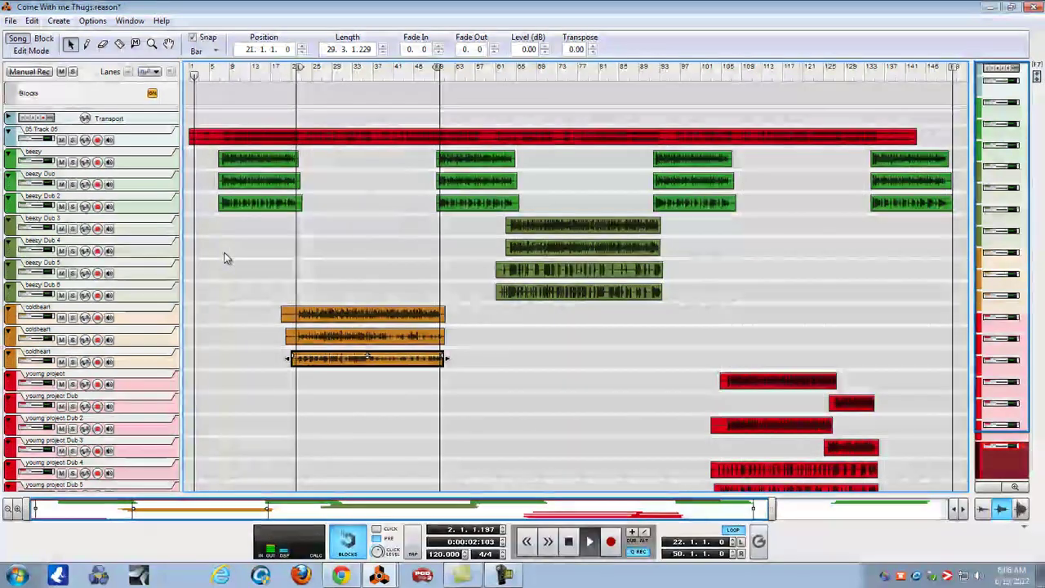
Step: Examine the dynamics, gate, filter and EQ sections of the mixer channels while the song plays
key(F5)
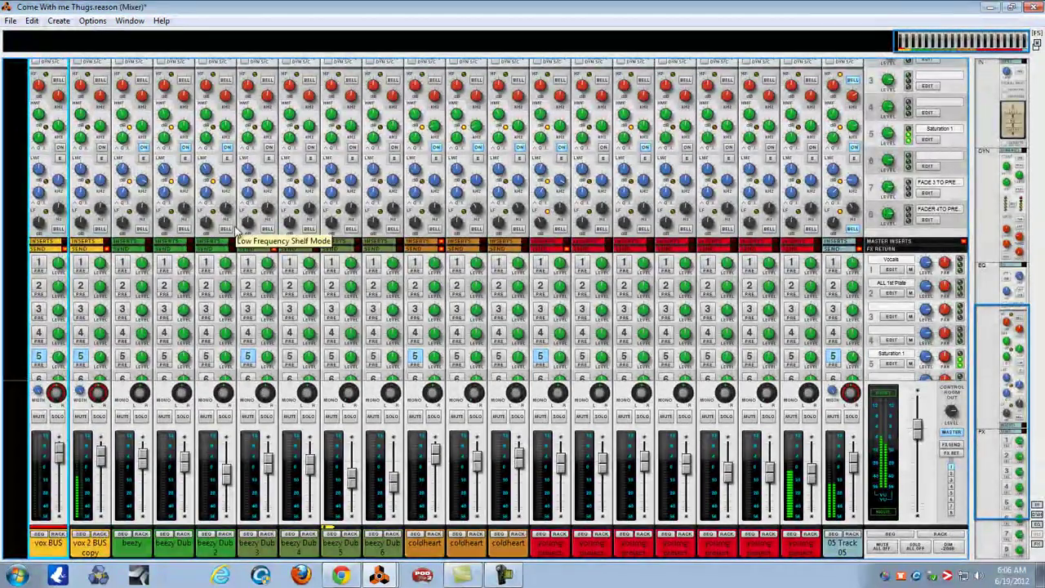
drag(1004, 395, 999, 237)
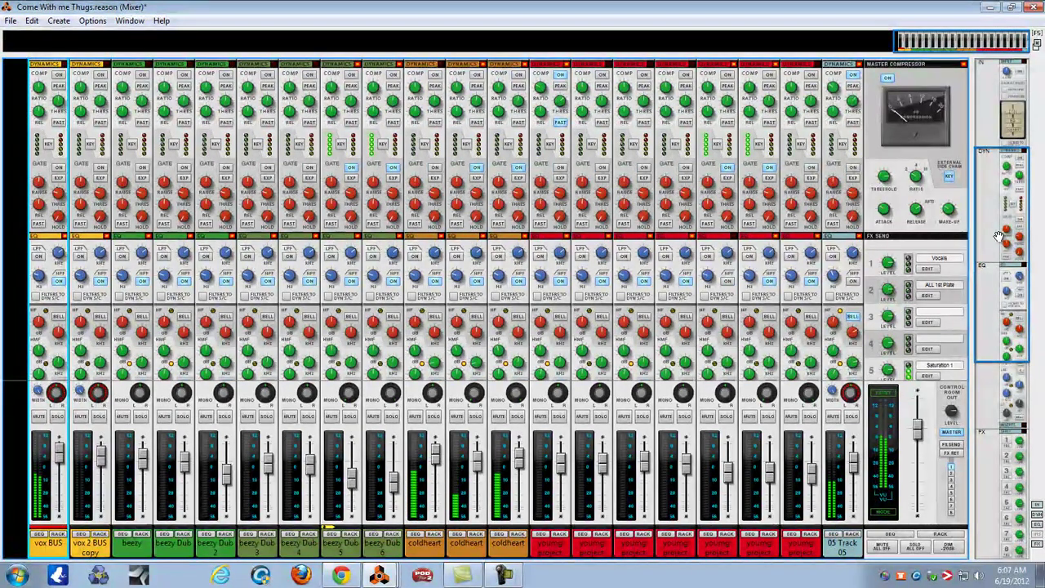
drag(996, 190, 994, 271)
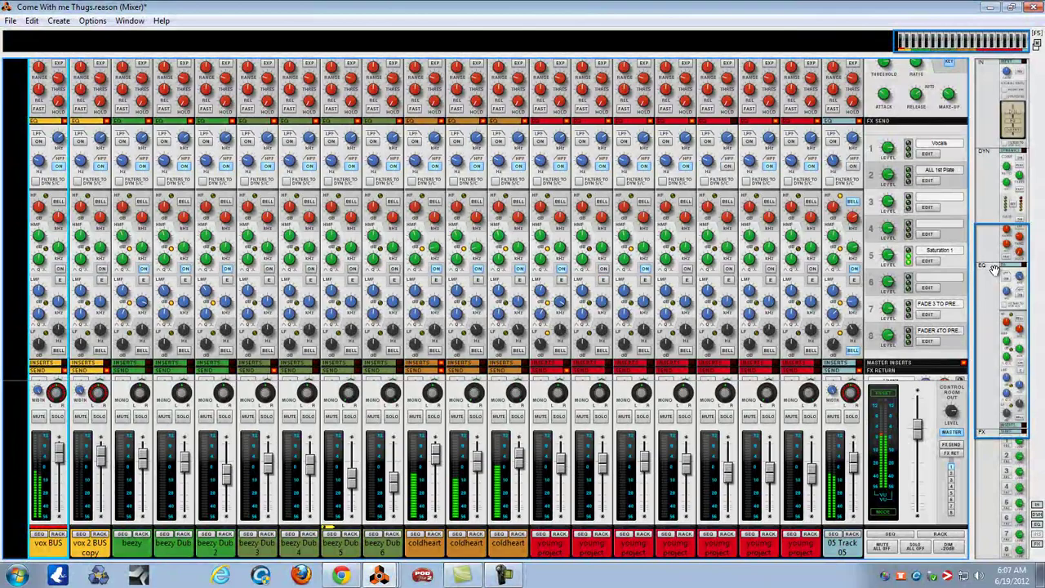
drag(1020, 256, 1018, 235)
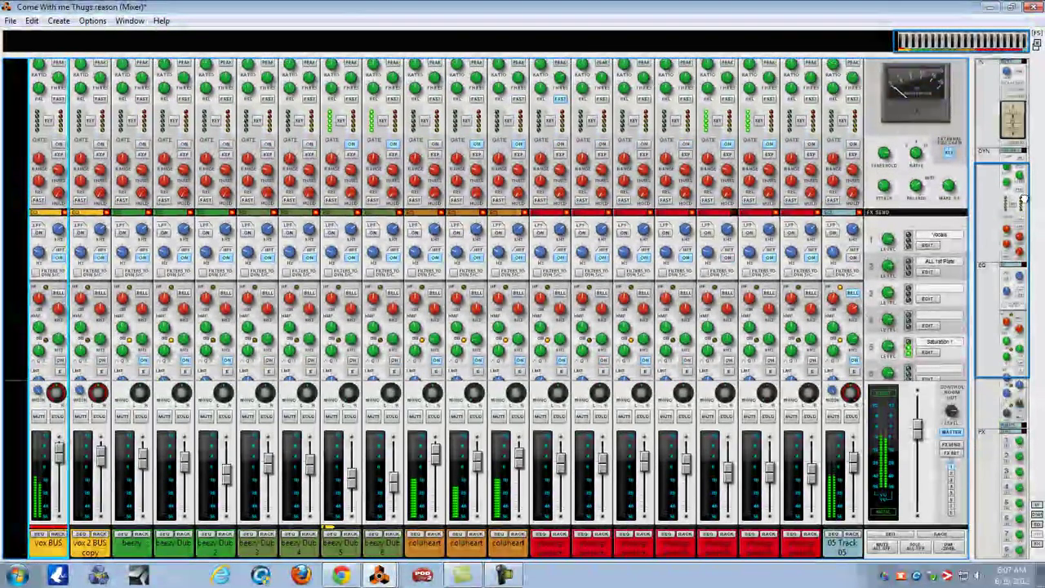
drag(1022, 205, 1022, 255)
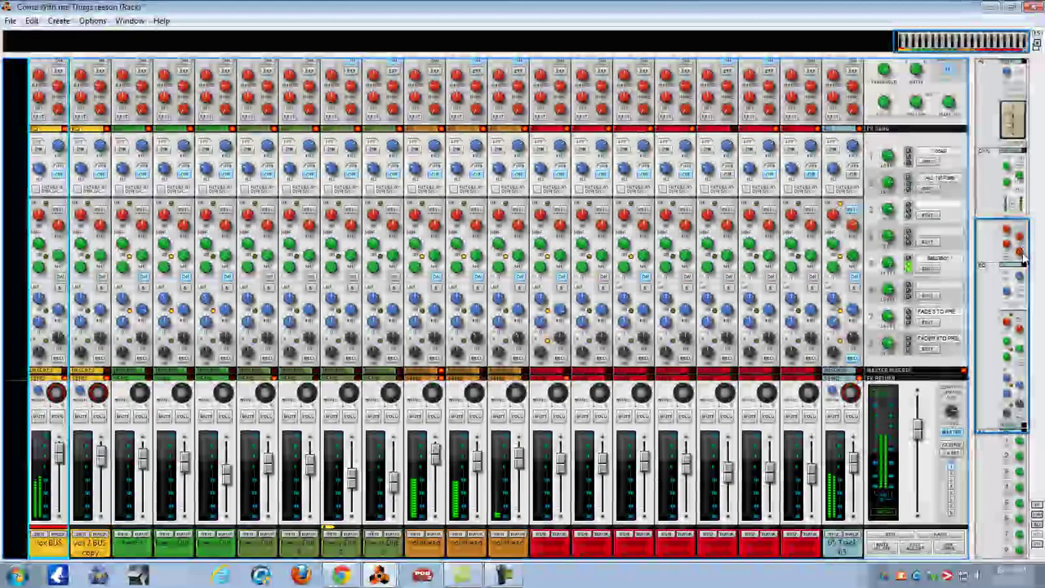
Step: Play the full mix from about bar 22 and compare the coldheart verse with the vocal bus FET Compressor bypassed and on
key(F6)
drag(1003, 41, 1013, 48)
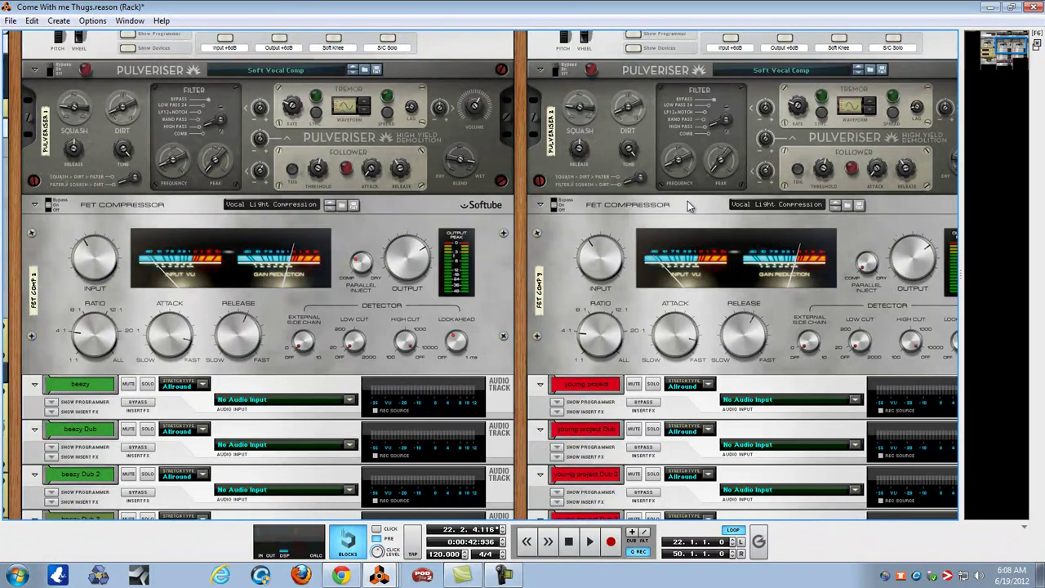
mouse_move(612, 110)
key(F7)
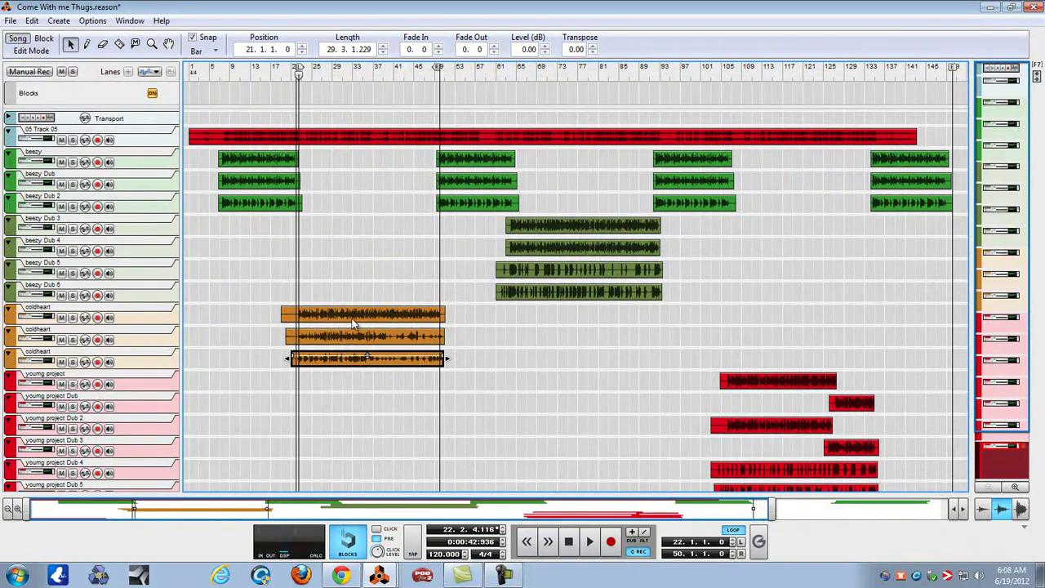
key(F7)
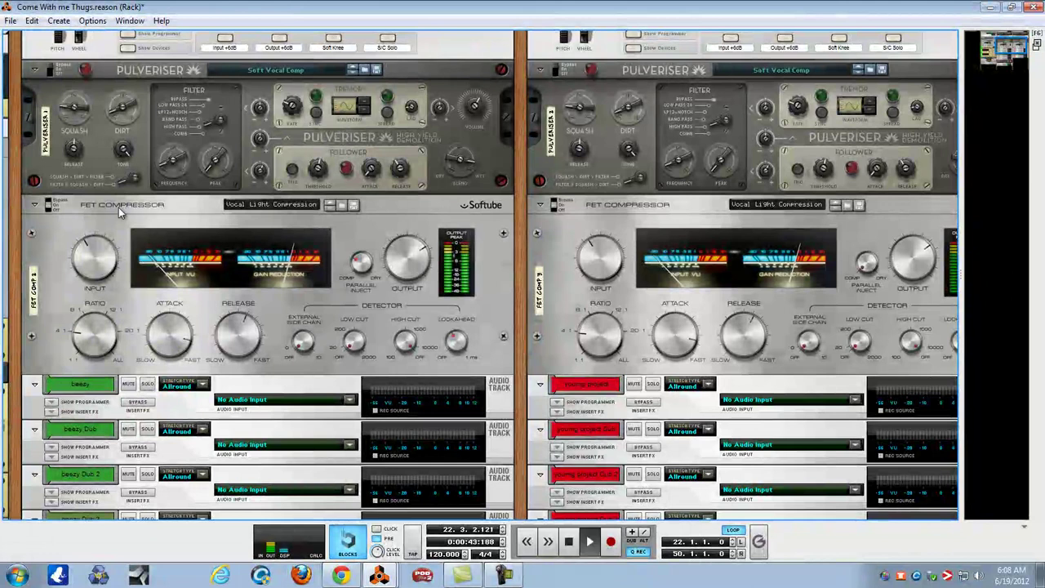
click(45, 196)
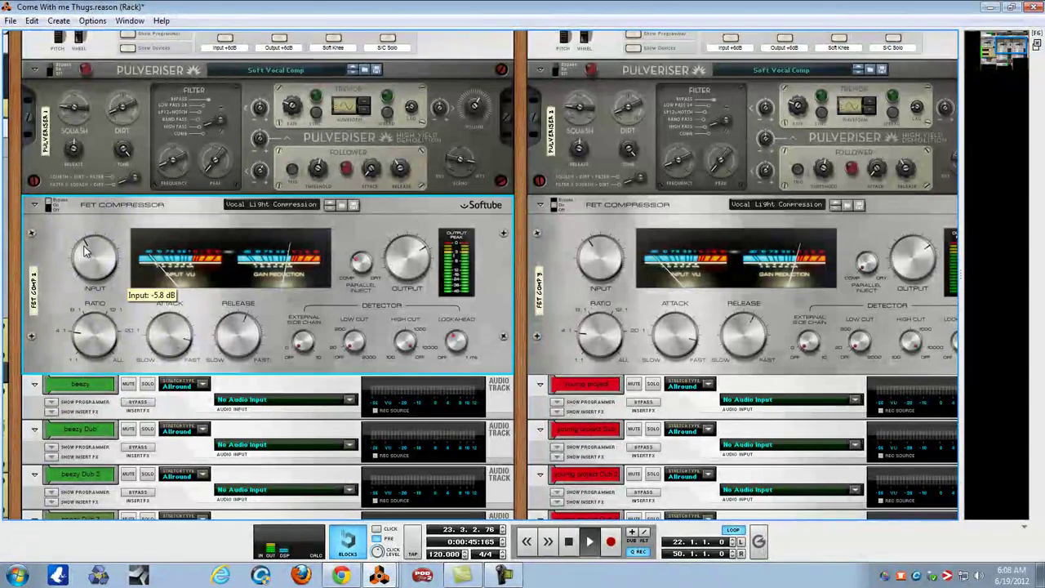
click(49, 205)
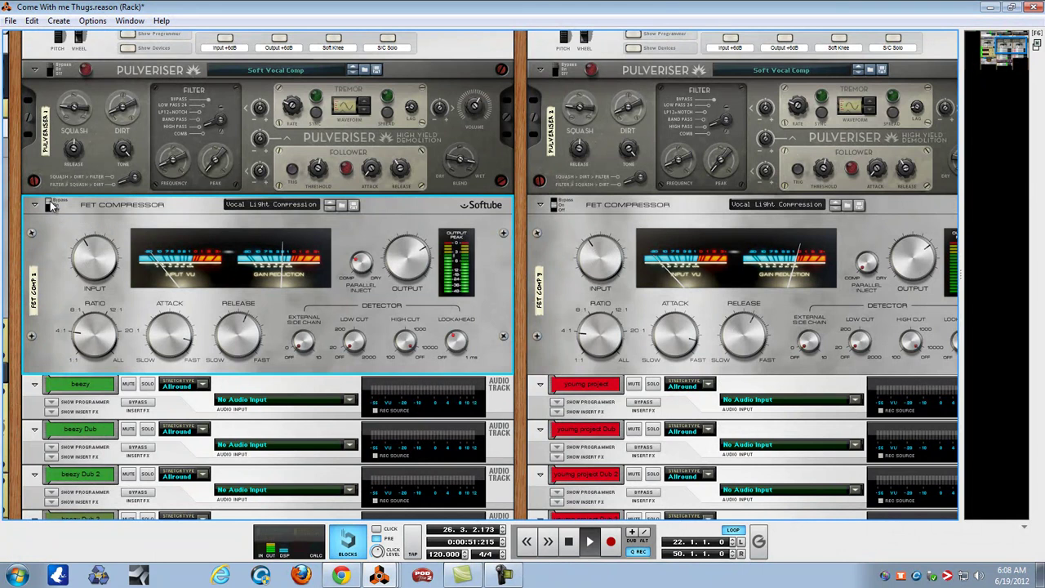
Step: Compare the vocals in the mix with Pulveriser 1 and the FET Compressor below it bypassed and on
click(49, 71)
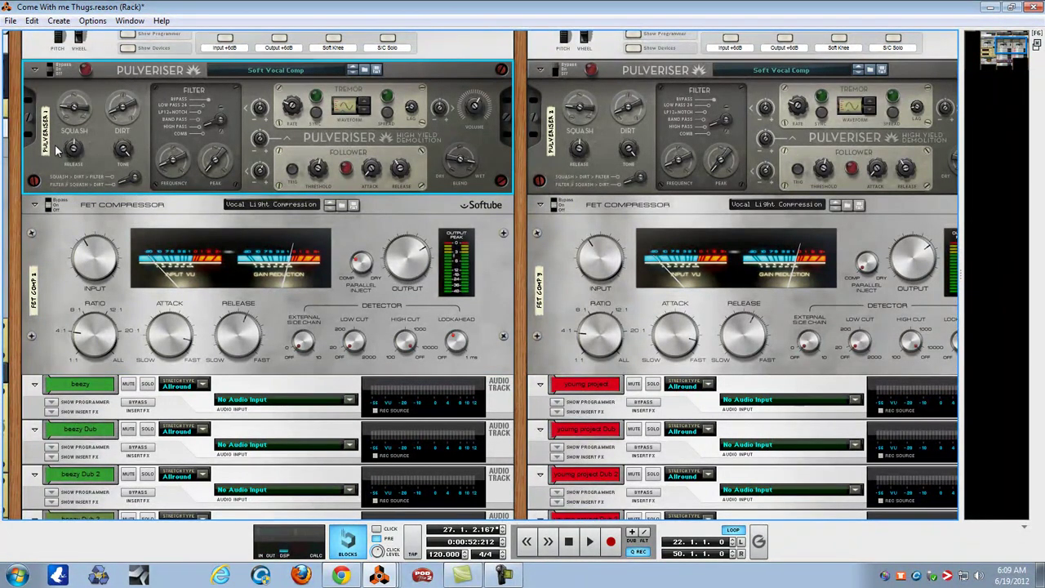
click(51, 206)
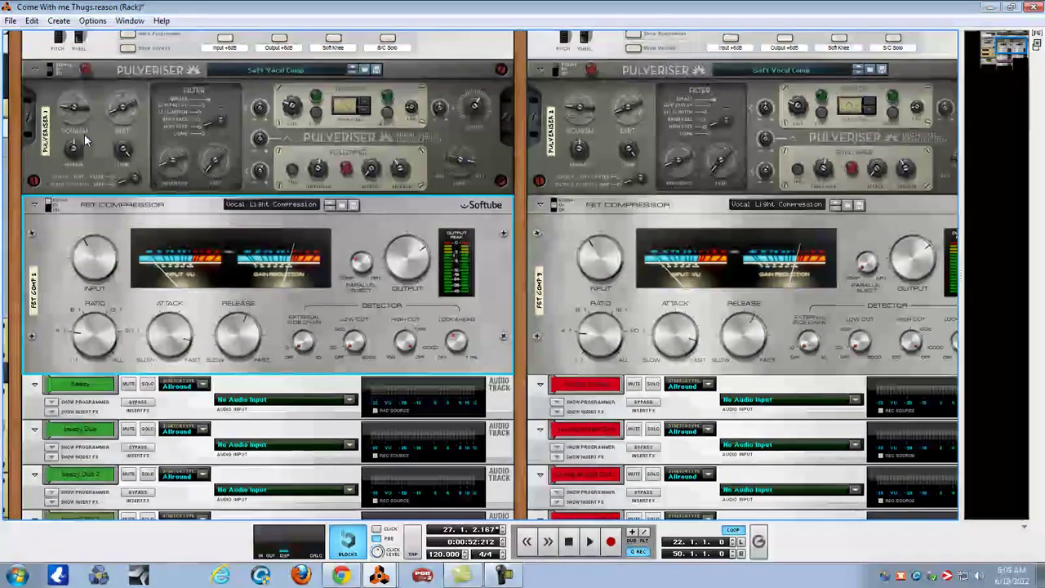
mouse_move(88, 144)
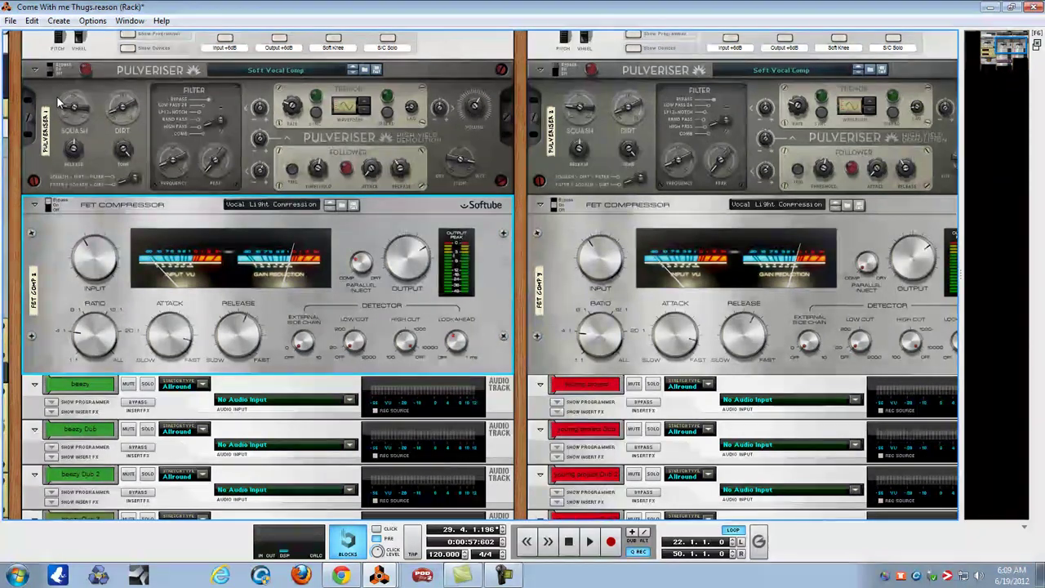
mouse_move(57, 96)
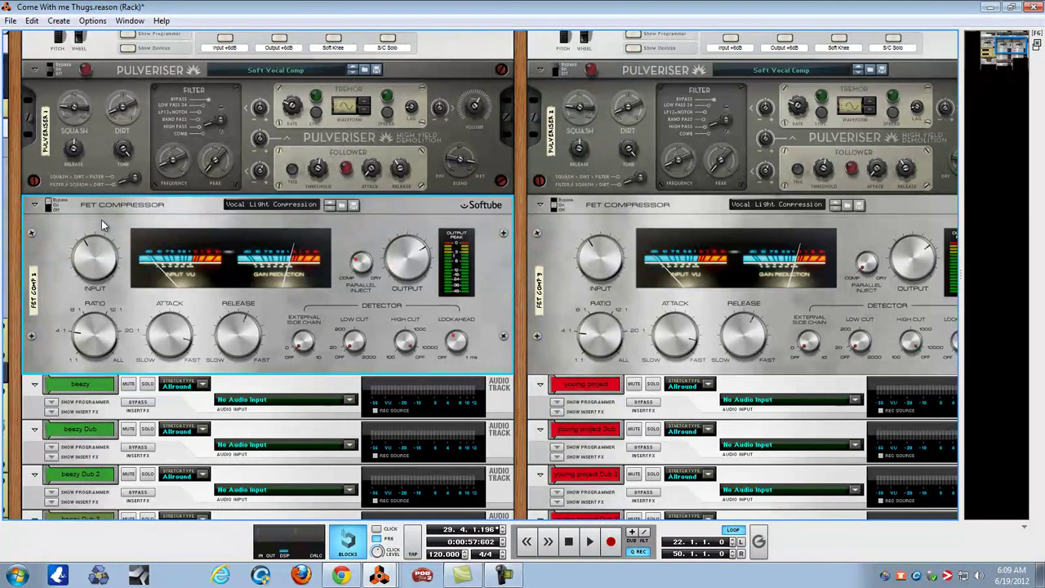
key(space)
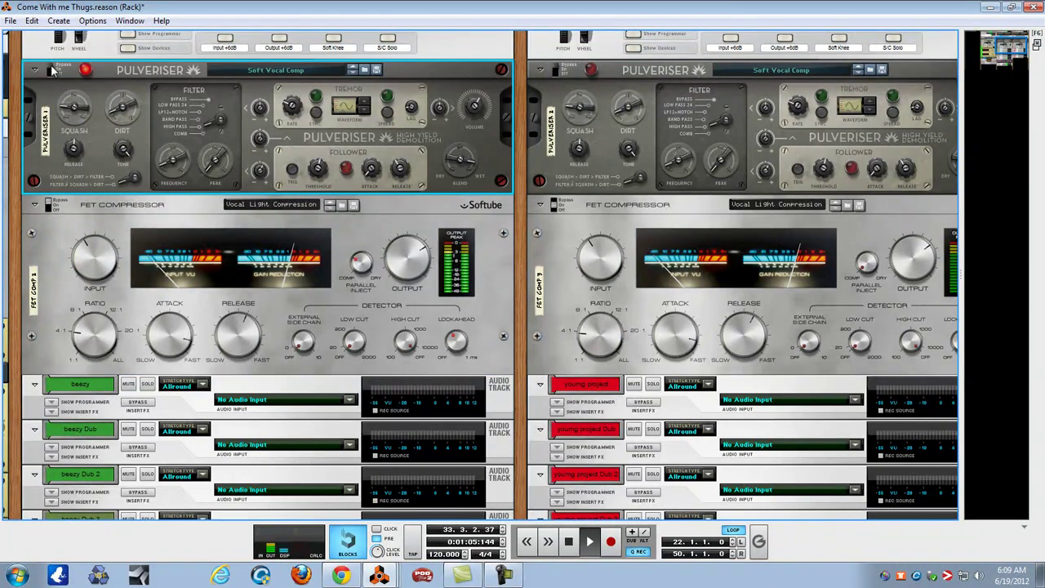
mouse_move(92, 263)
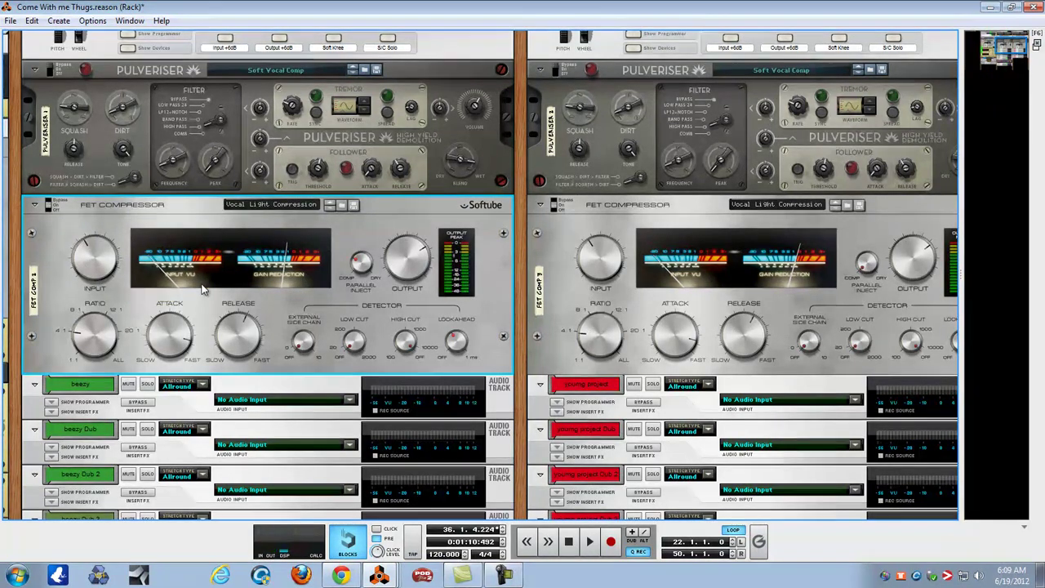
Step: Play the full mix with the first coldheart track's insert effects bypassed, and again with them active
mouse_move(1009, 49)
mouse_down()
mouse_move(1004, 37)
mouse_move(1009, 64)
mouse_up()
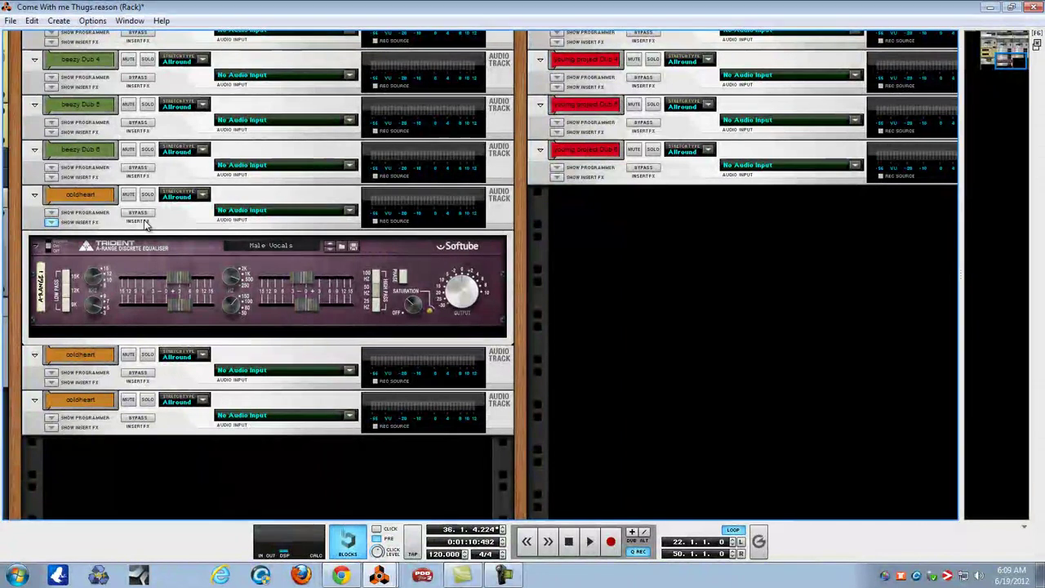
key(space)
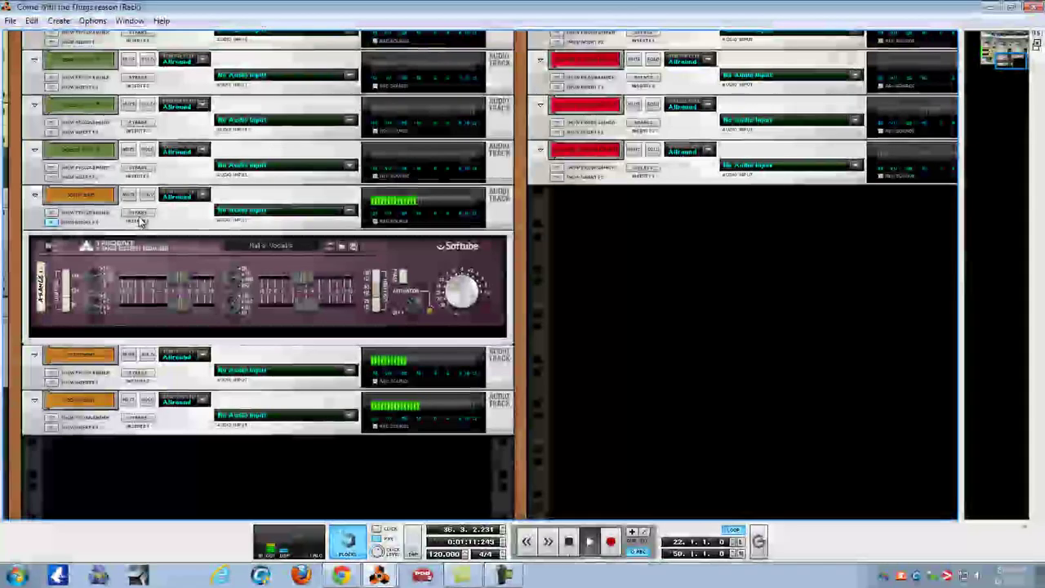
click(138, 216)
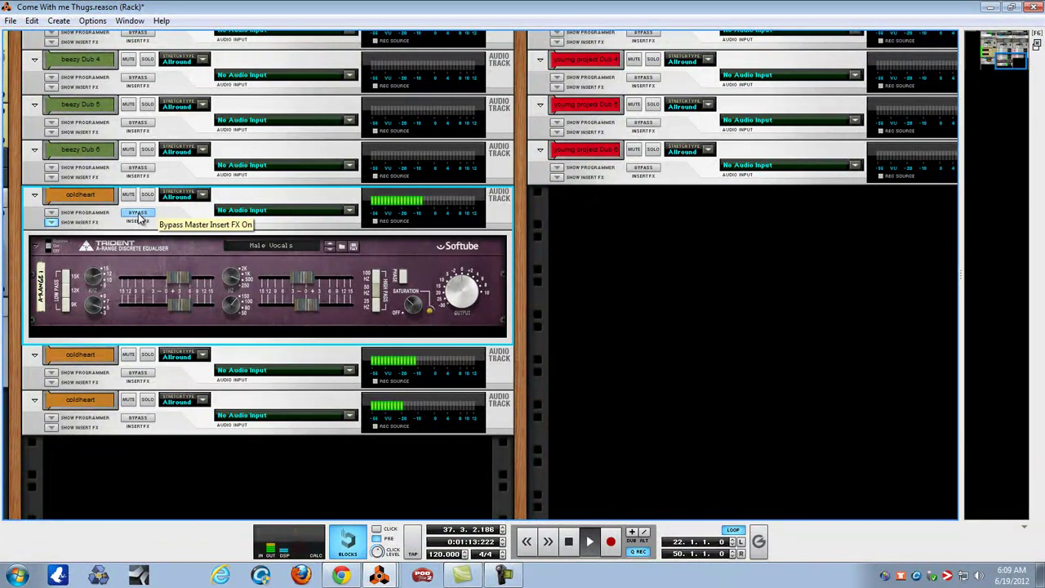
click(139, 216)
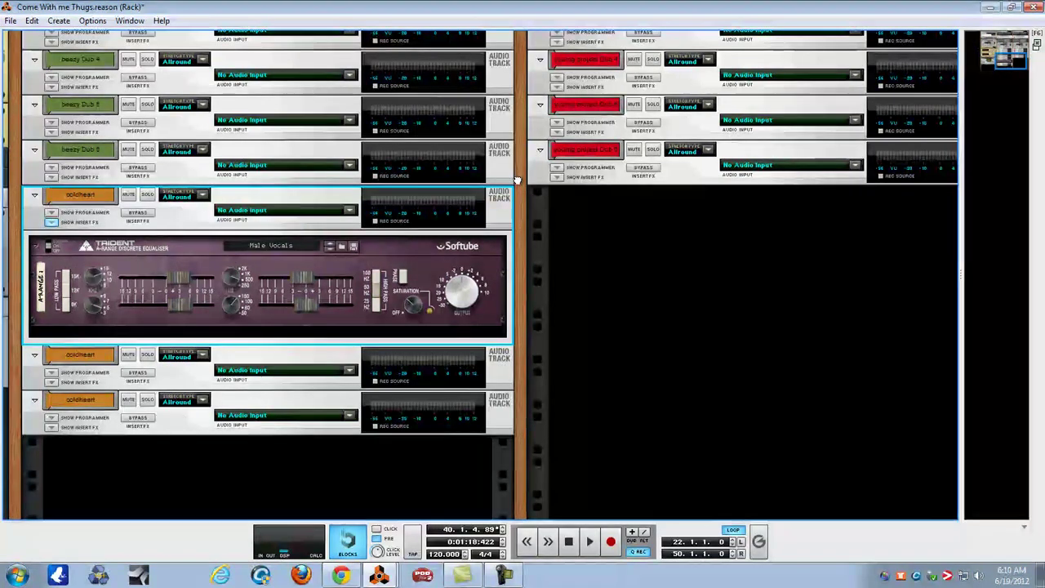
scroll(527, 194, up, 8)
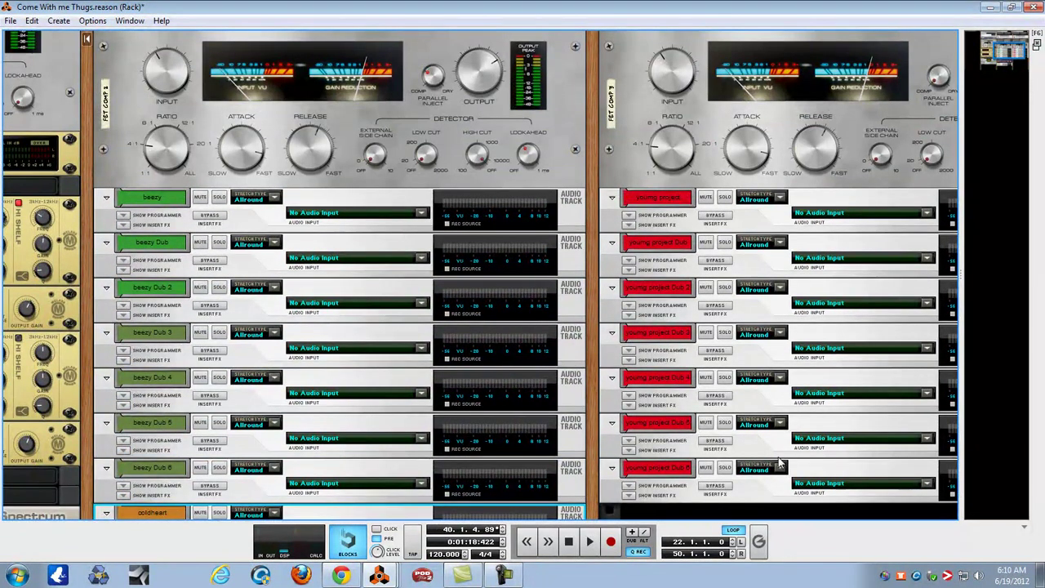